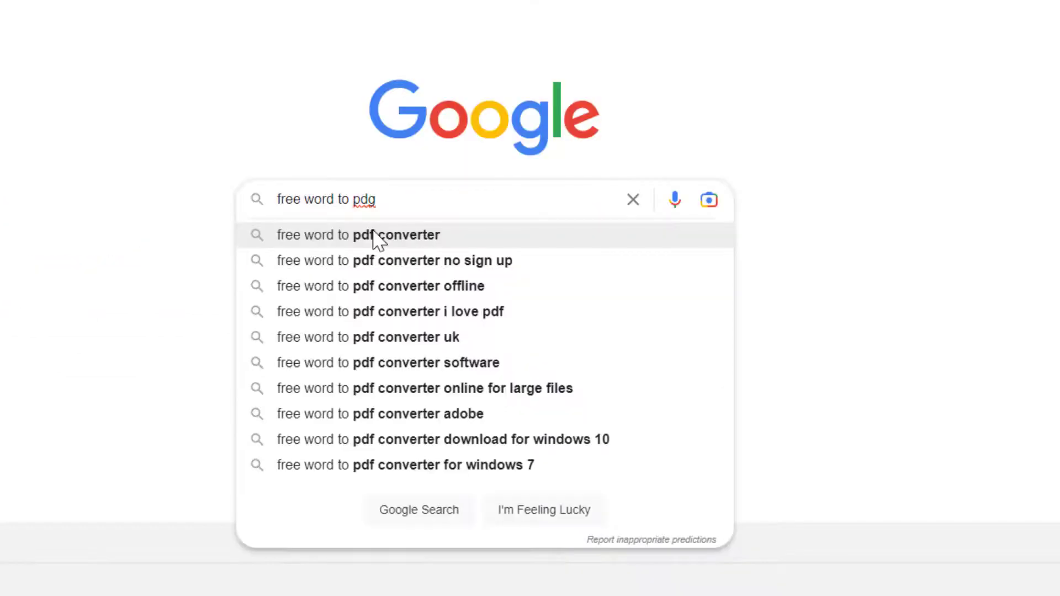
Open the two-page resume document in Word and scroll through its sections.
{"action": "left_click", "coordinate": [374, 236]}
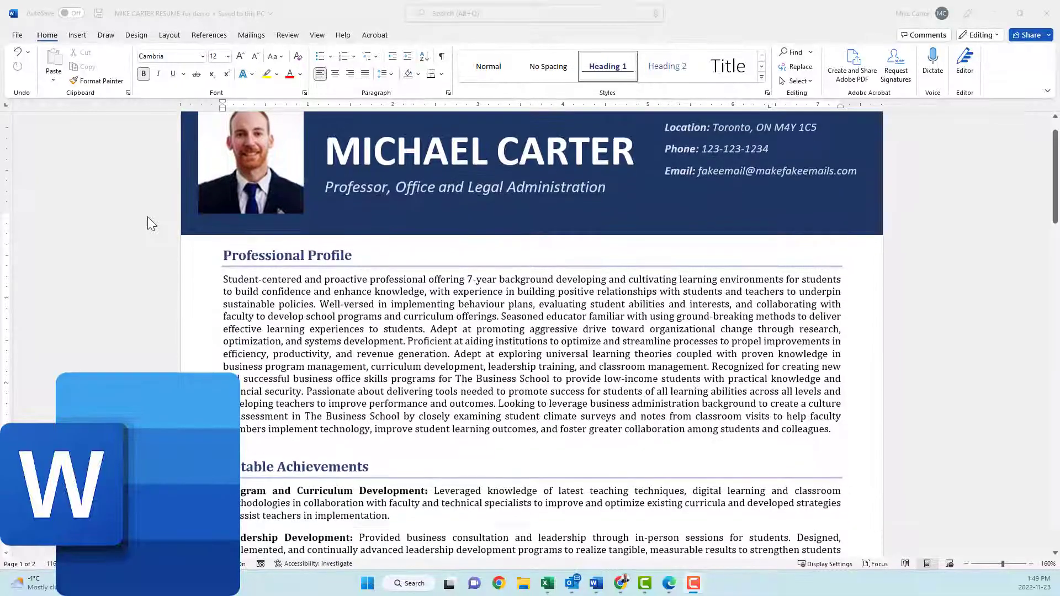
{"action": "scroll", "coordinate": [148, 217], "scroll_direction": "down", "scroll_amount": 2}
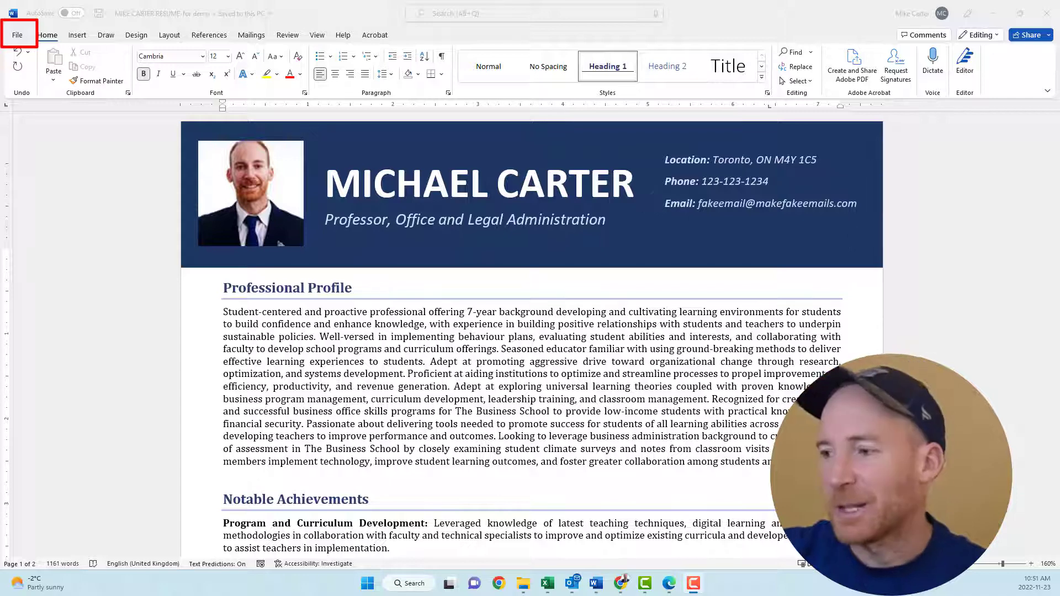
Start a Save As to the Desktop, replacing the file name with 'Resume PDF'.
{"action": "left_click", "coordinate": [18, 35]}
{"action": "left_click", "coordinate": [49, 184]}
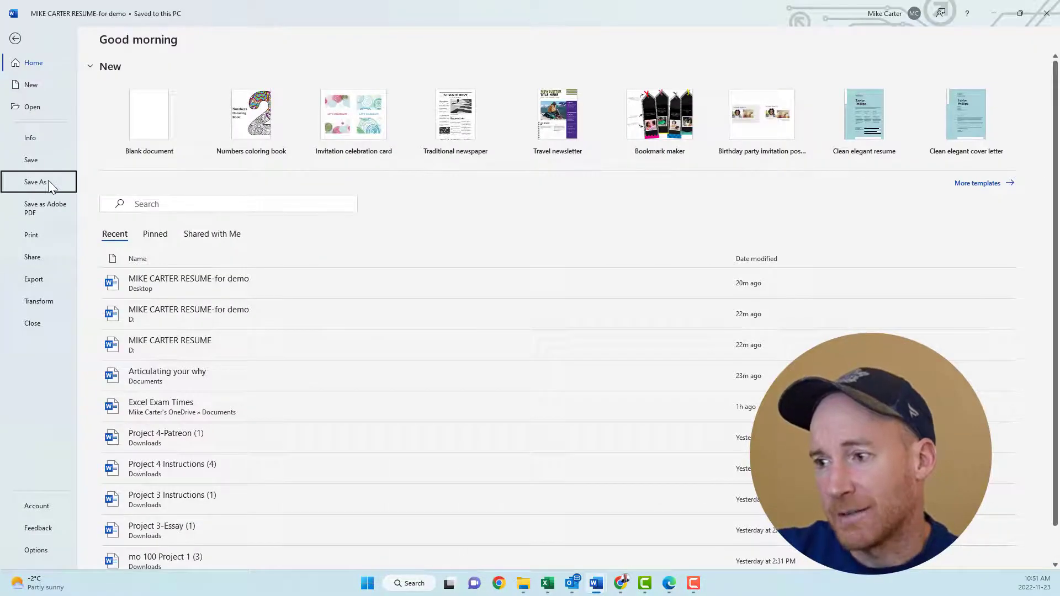
{"action": "left_click", "coordinate": [147, 266]}
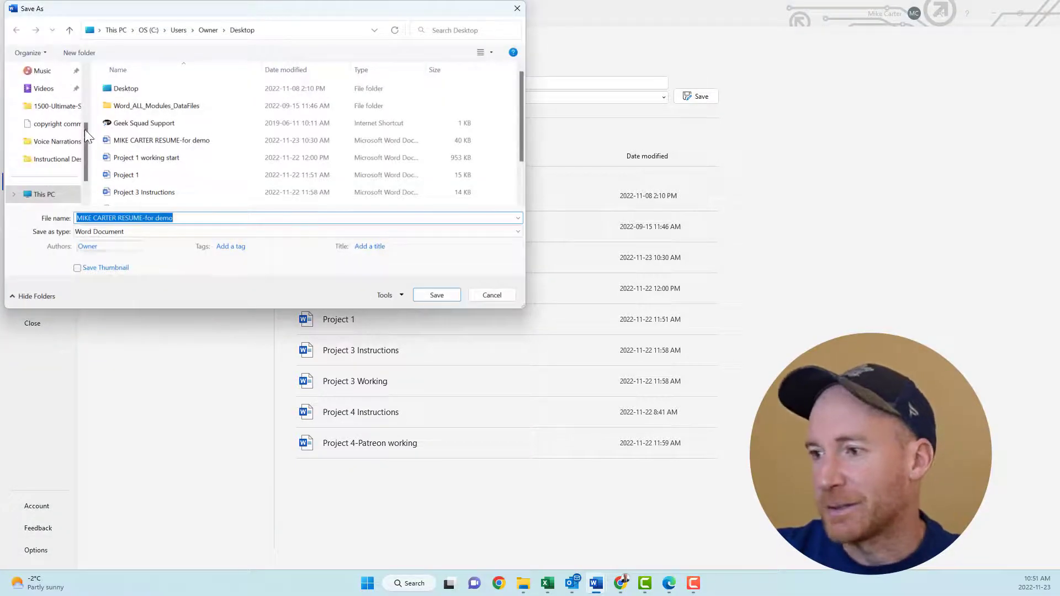
{"action": "left_click", "coordinate": [46, 123]}
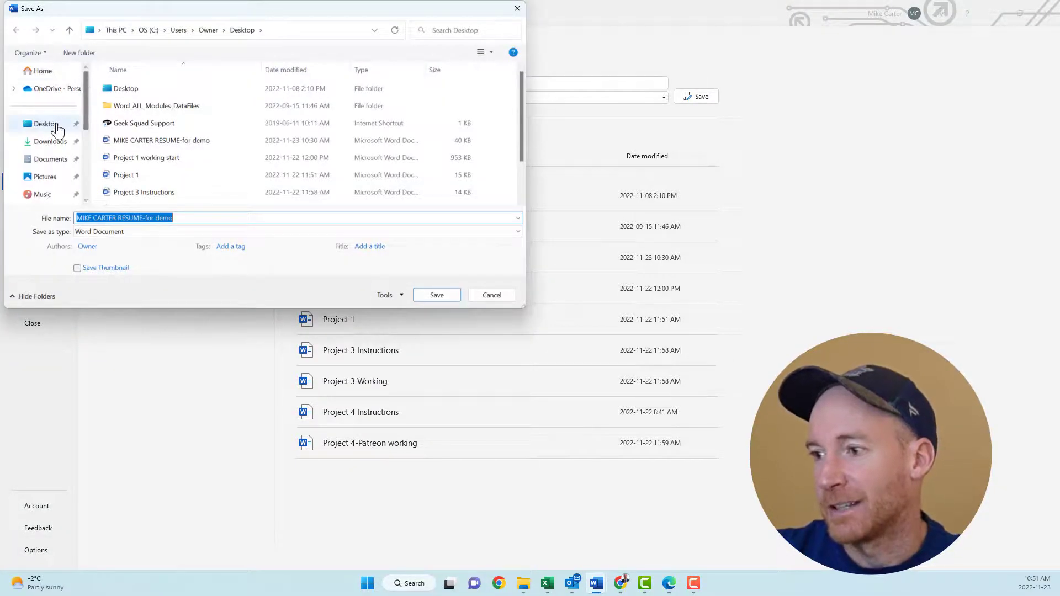
{"action": "left_click", "coordinate": [159, 218]}
{"action": "triple_click", "coordinate": [178, 216]}
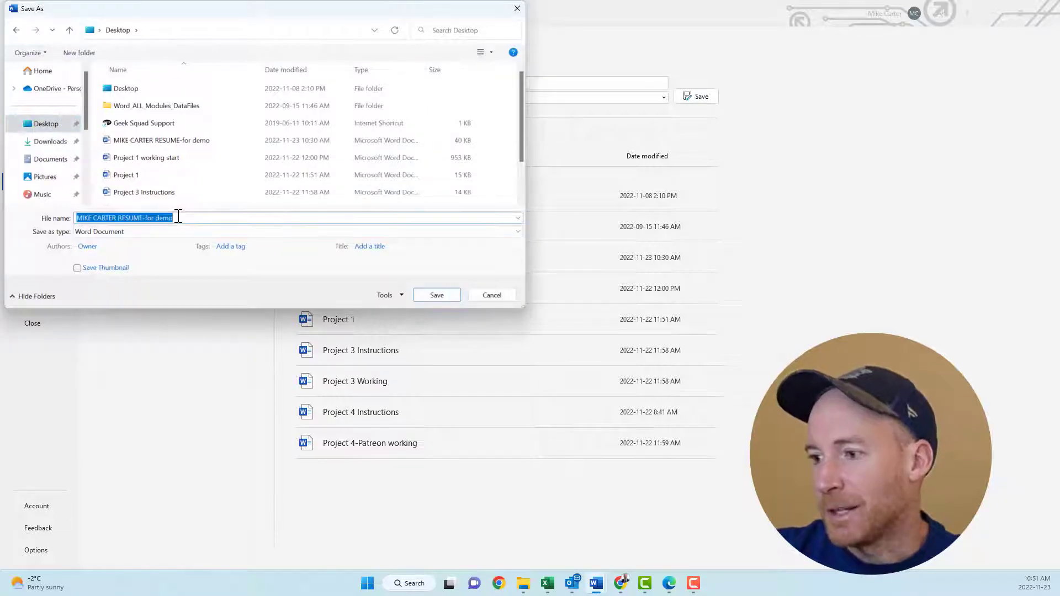
{"action": "key", "text": "BackSpace"}
{"action": "type", "text": "Resu"}
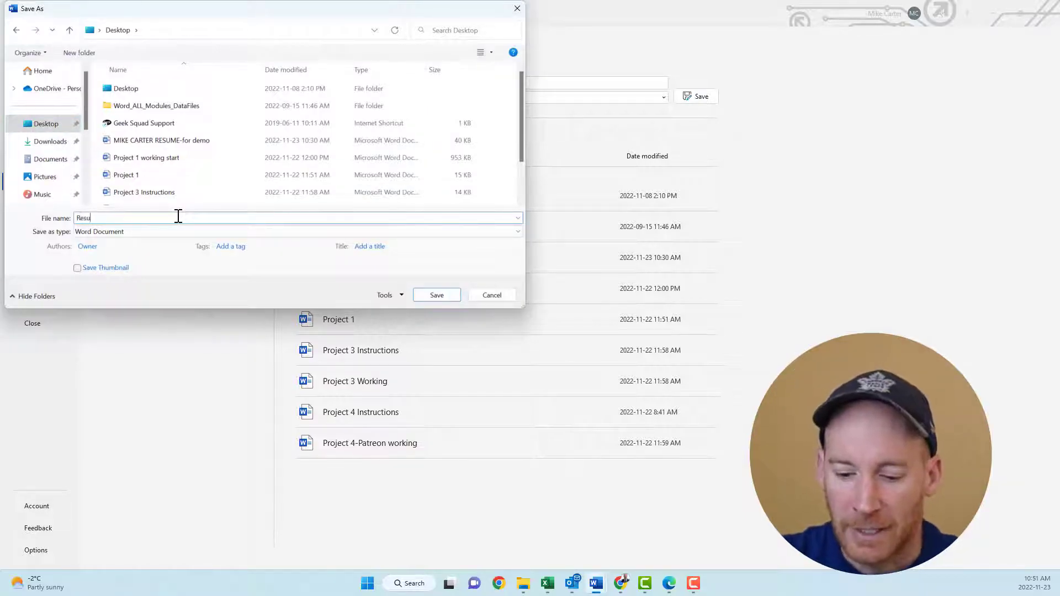
{"action": "type", "text": "me PD"}
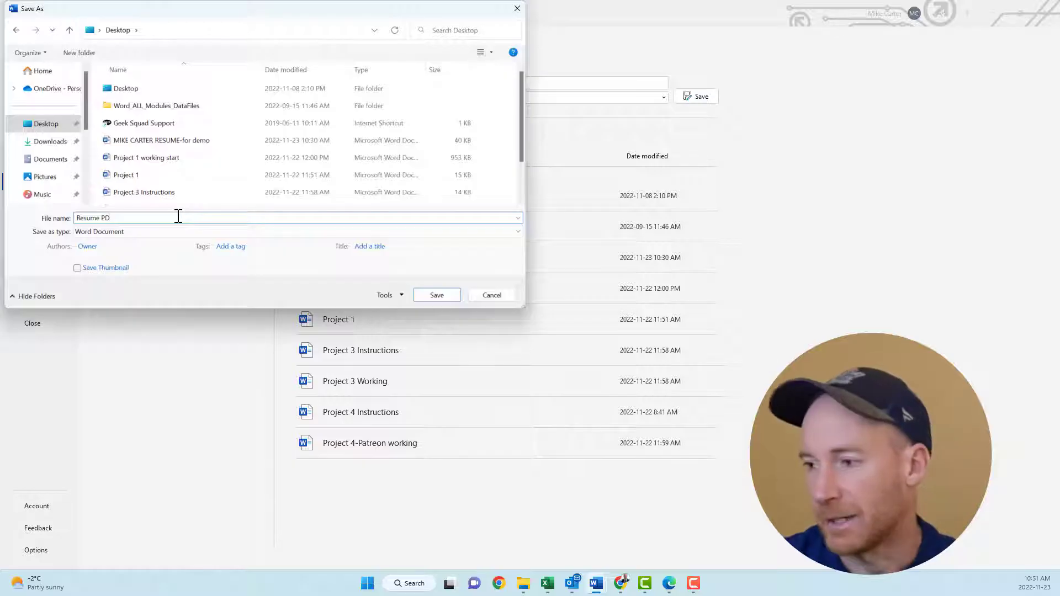
{"action": "type", "text": "F"}
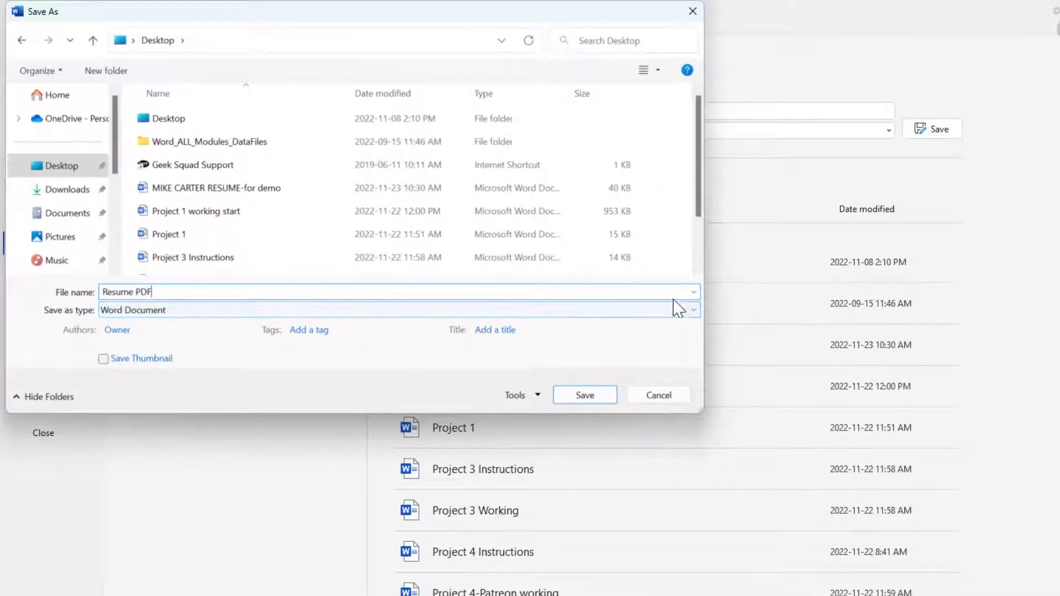
Set the file type to PDF, keep the default options, and publish Resume PDF.pdf.
{"action": "left_click", "coordinate": [694, 309]}
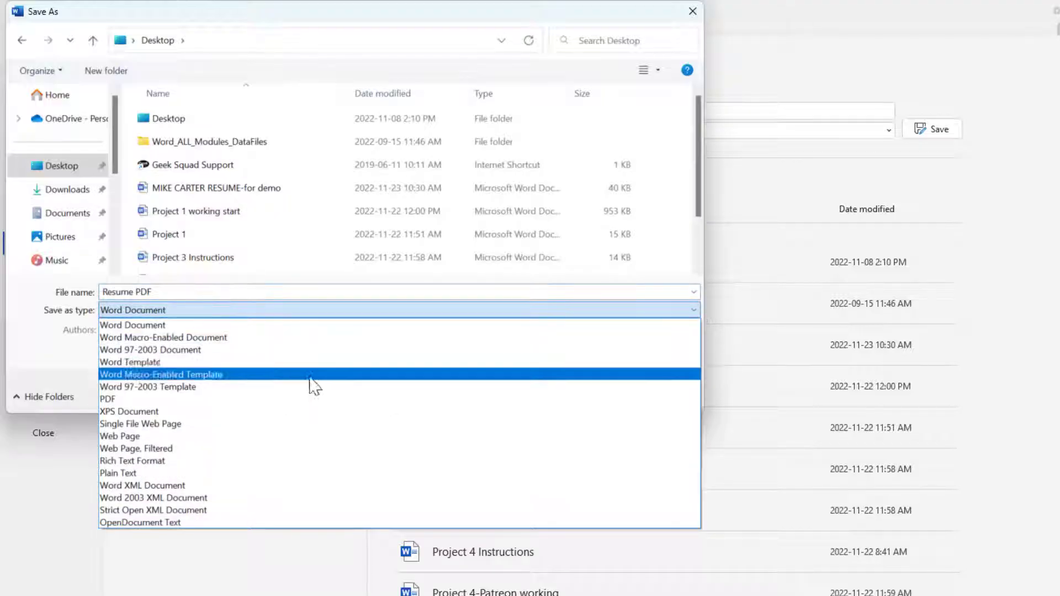
{"action": "left_click", "coordinate": [243, 400]}
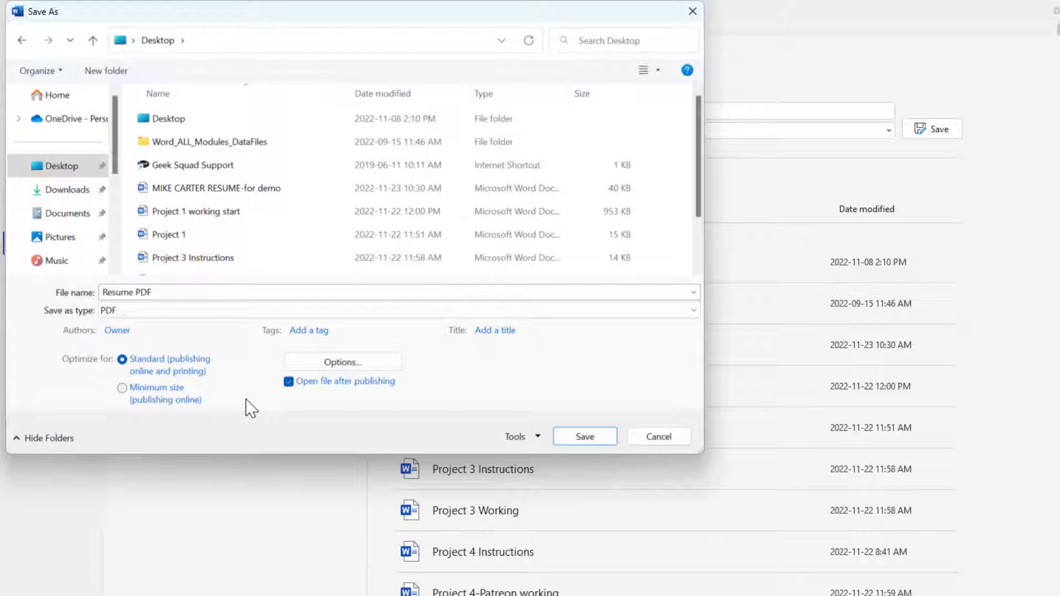
{"action": "left_click", "coordinate": [325, 367]}
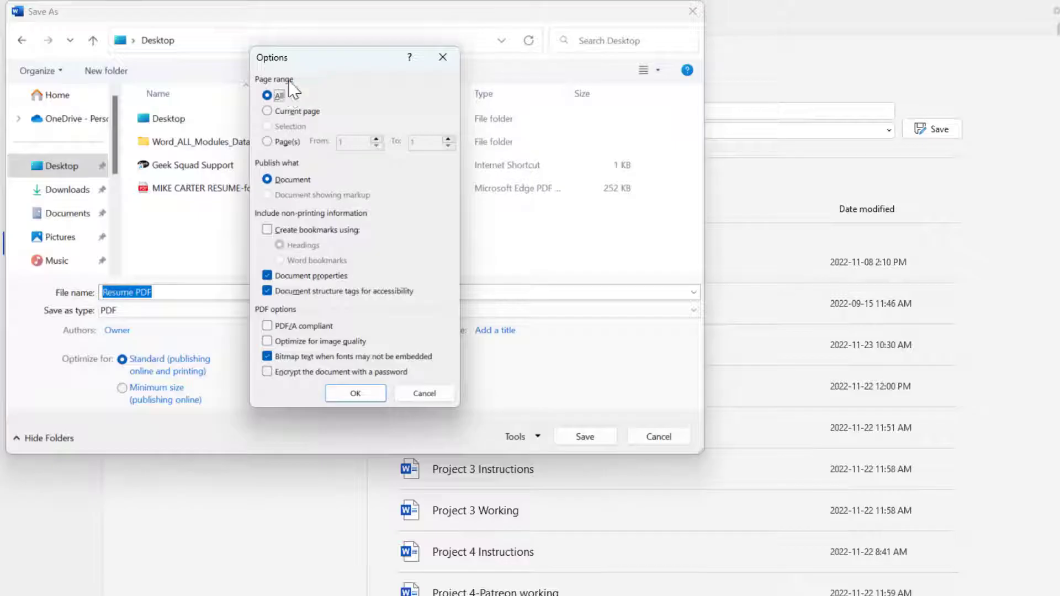
{"action": "left_click", "coordinate": [356, 393]}
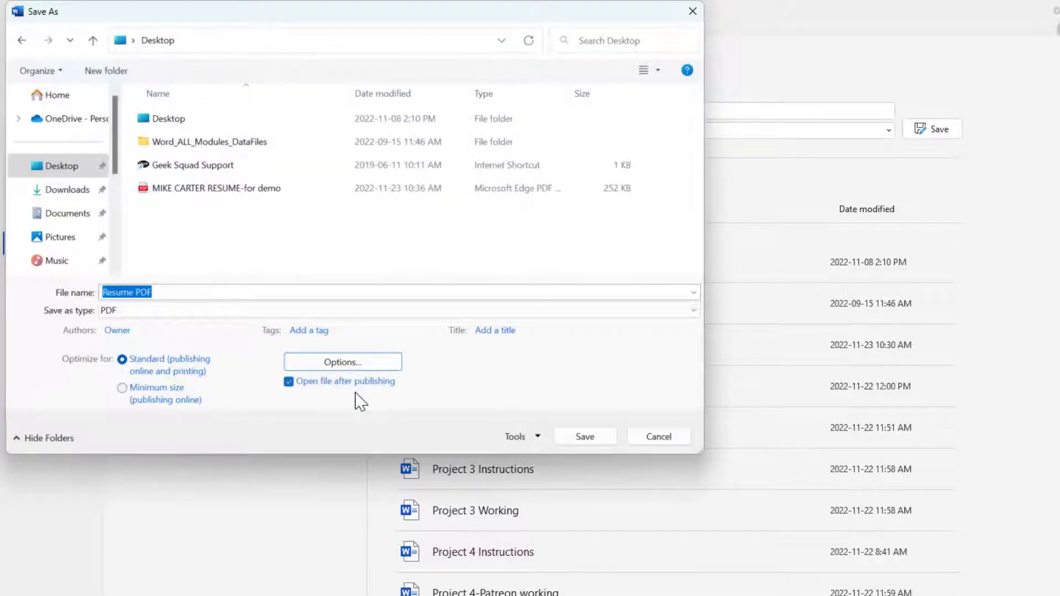
{"action": "left_click", "coordinate": [587, 438]}
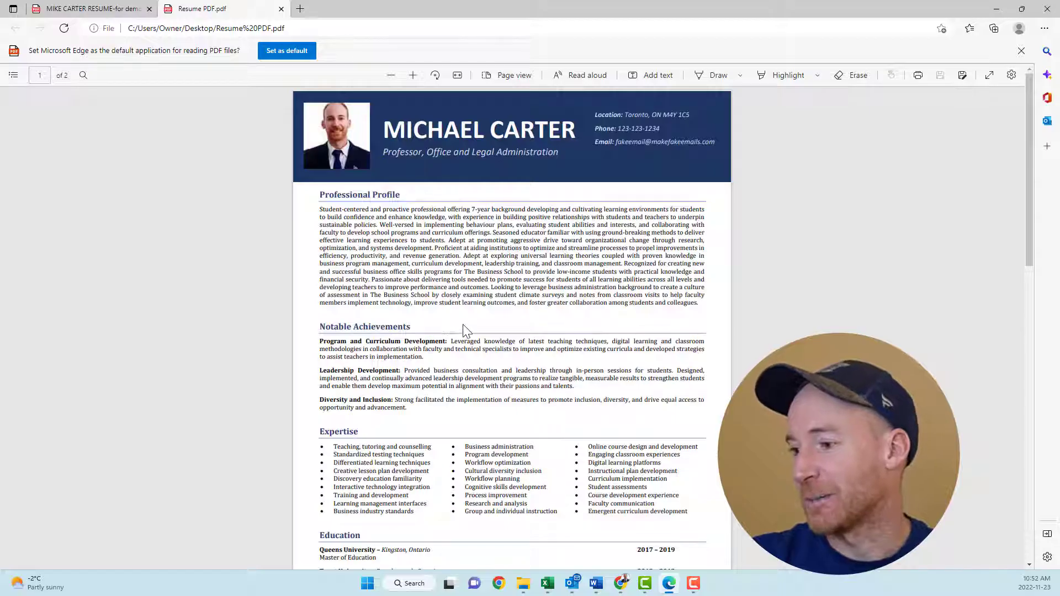
Review the published PDF pages in Edge, then return to the Word resume.
{"action": "scroll", "coordinate": [464, 330], "scroll_direction": "down", "scroll_amount": 15}
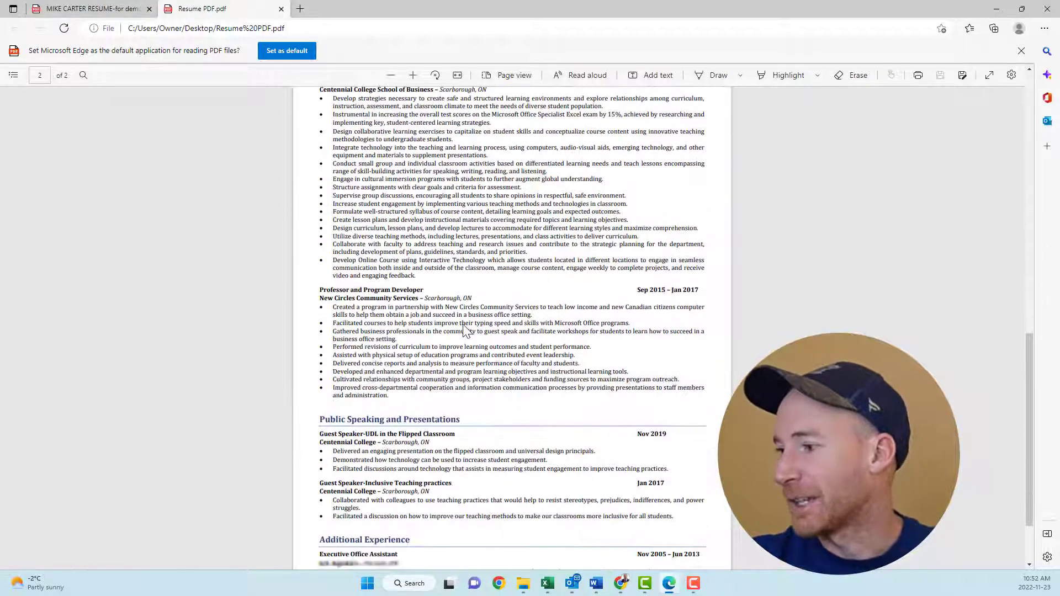
{"action": "scroll", "coordinate": [464, 331], "scroll_direction": "up", "scroll_amount": 15}
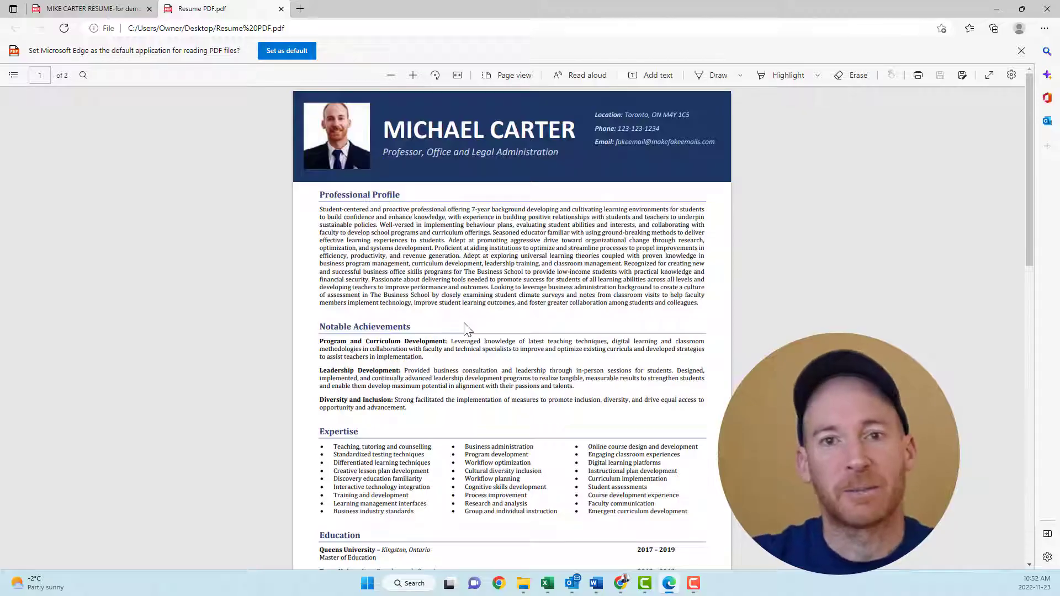
{"action": "key", "text": "alt+Tab"}
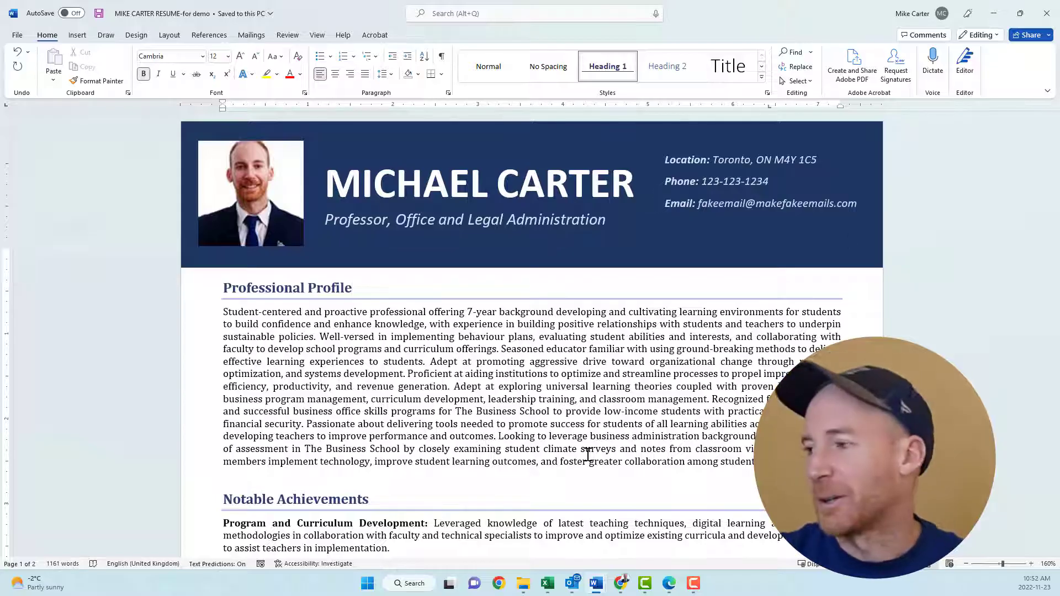
Share the resume by attaching a PDF copy to a new Outlook email.
{"action": "left_click", "coordinate": [1048, 40]}
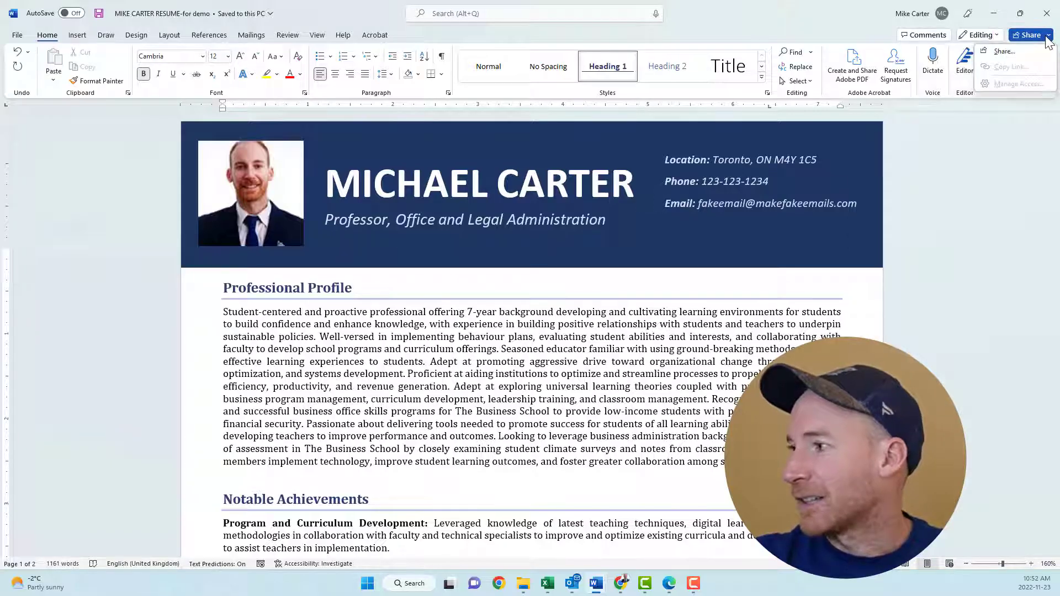
{"action": "left_click", "coordinate": [1017, 52]}
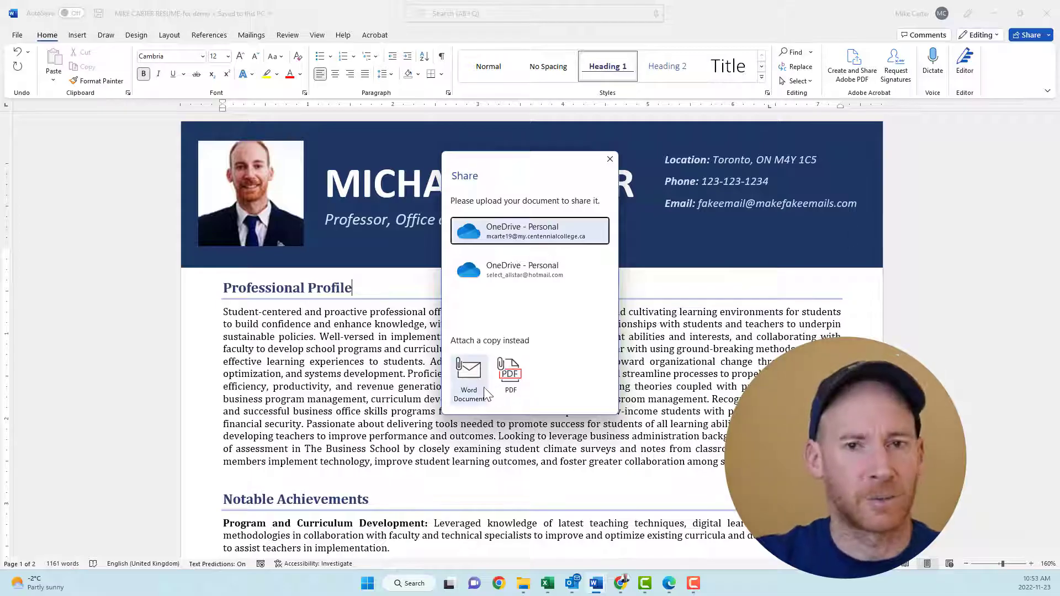
{"action": "left_click", "coordinate": [510, 374]}
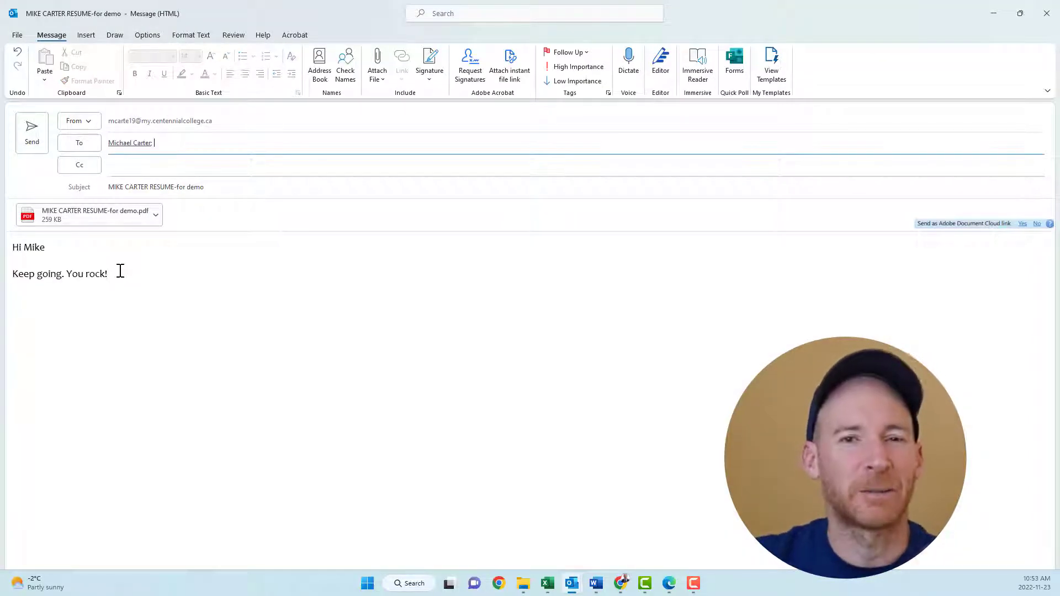
Send the email with the resume PDF and the 'Keep going. You rock!' note.
{"action": "left_click", "coordinate": [37, 141]}
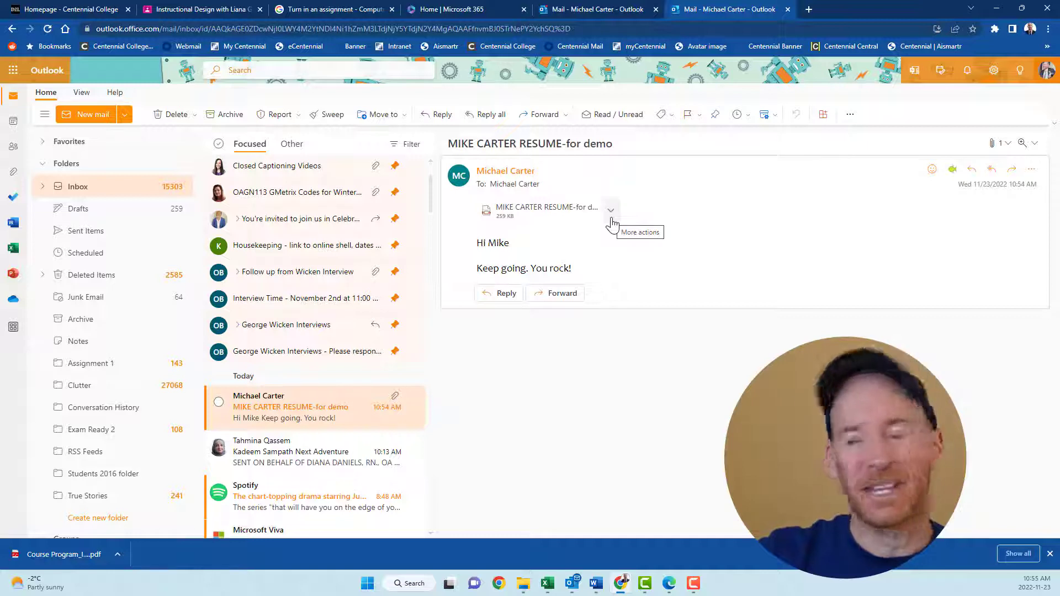
Save the resume PDF attachment to OneDrive and go to OneDrive from the app launcher.
{"action": "left_click", "coordinate": [610, 213]}
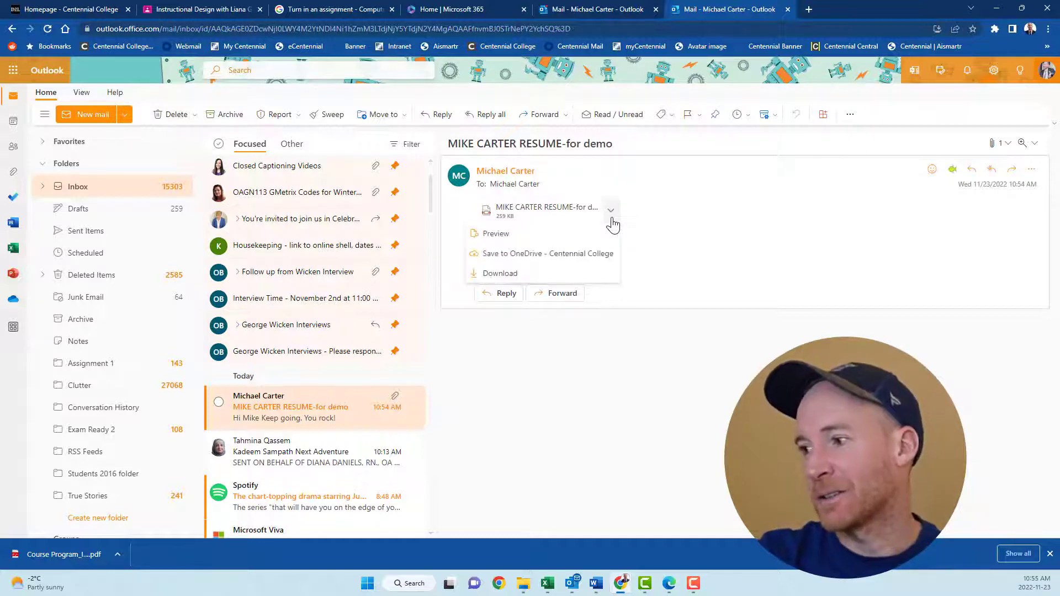
{"action": "left_click", "coordinate": [599, 254]}
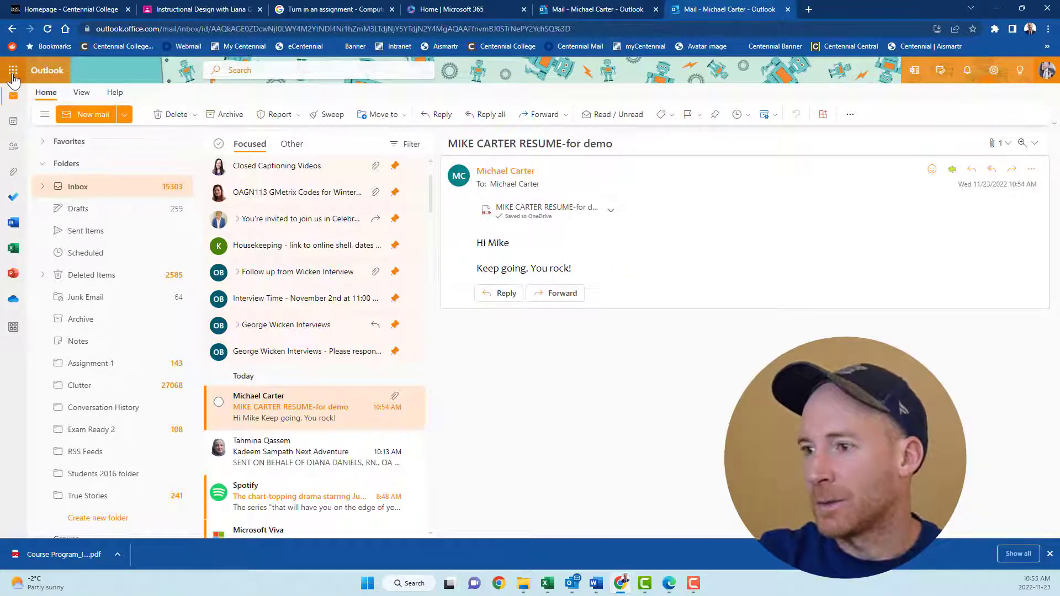
{"action": "left_click", "coordinate": [12, 76]}
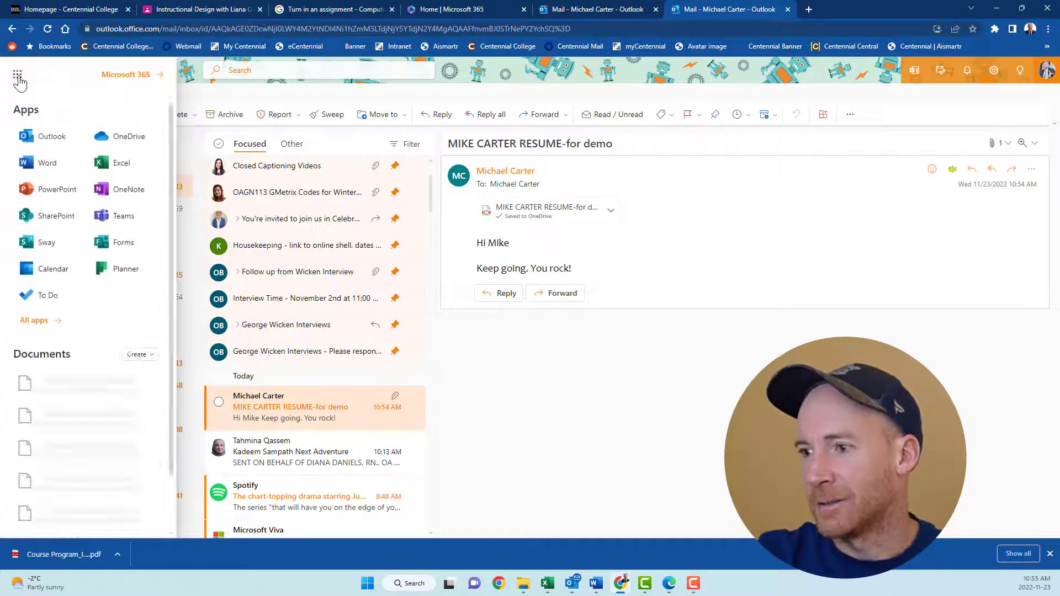
{"action": "left_click", "coordinate": [126, 143]}
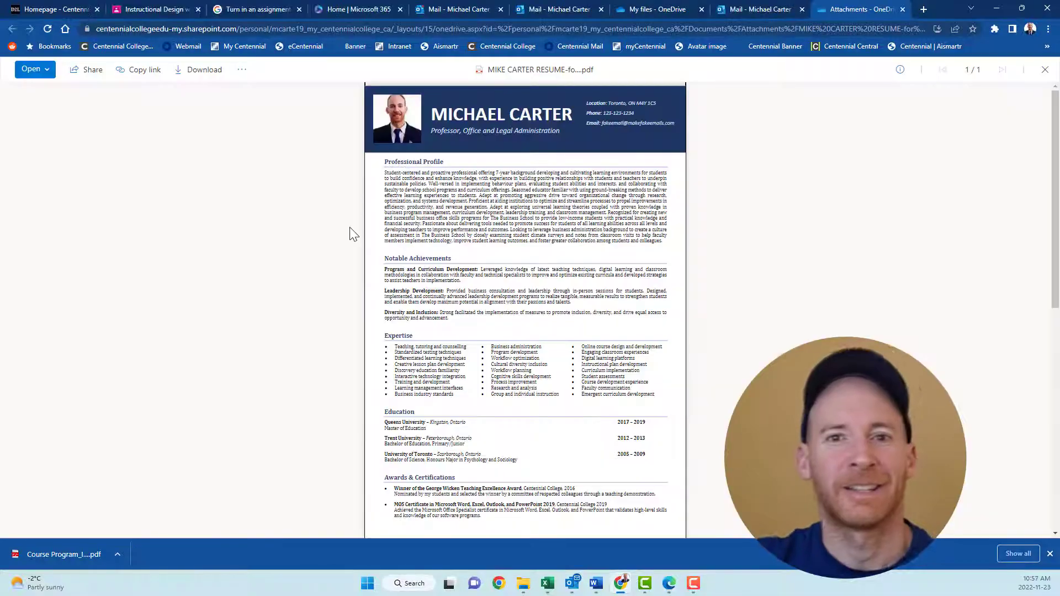
{"action": "scroll", "coordinate": [355, 226], "scroll_direction": "down", "scroll_amount": 6}
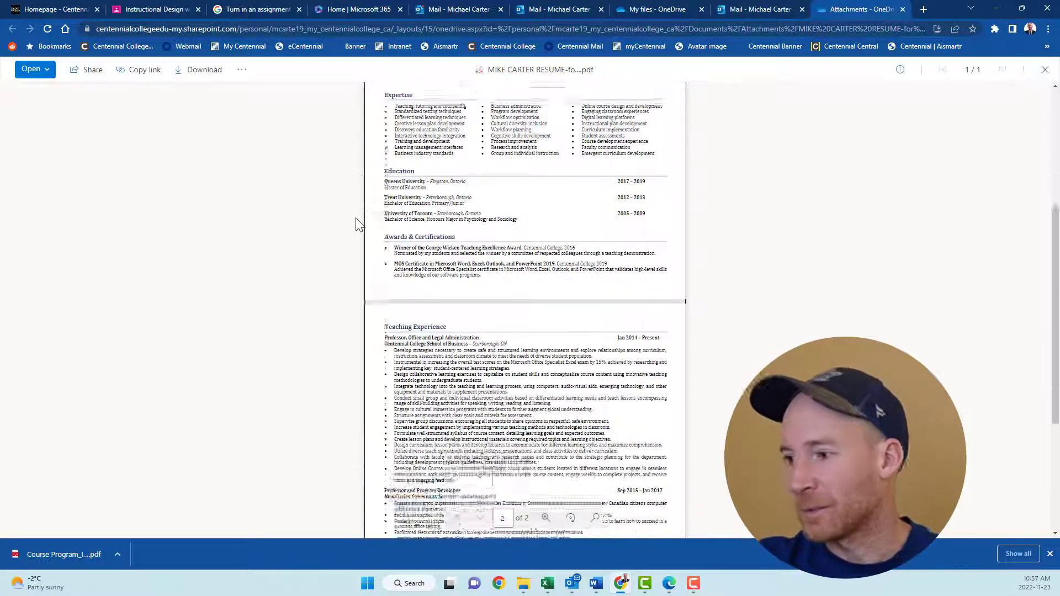
{"action": "scroll", "coordinate": [357, 220], "scroll_direction": "up", "scroll_amount": 6}
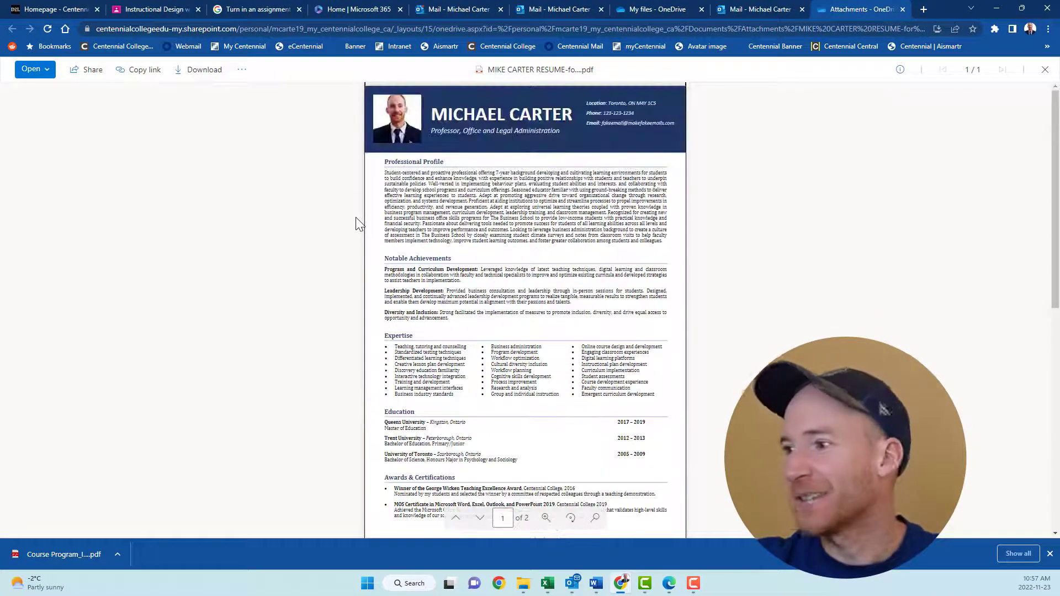